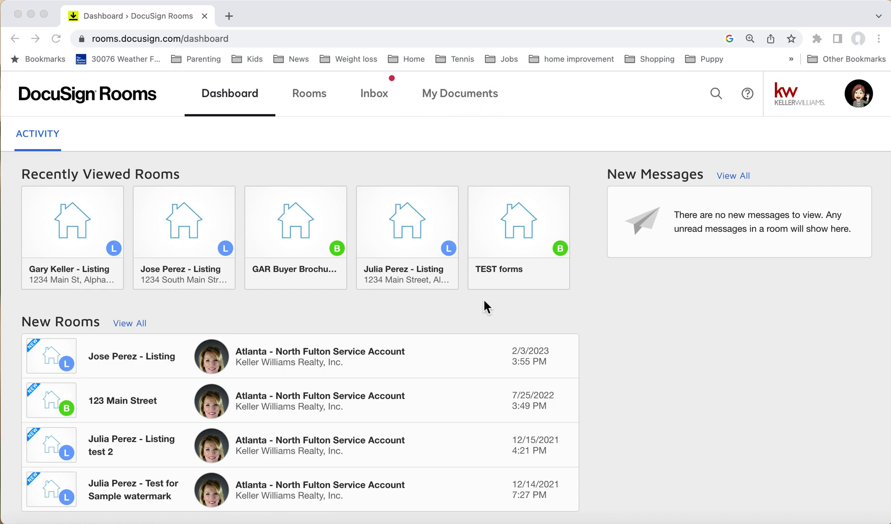
# Create a new form packet in My Documents, named "1-" followed by the agent's first name and "- Listing Packet".
pyautogui.click(455, 100)
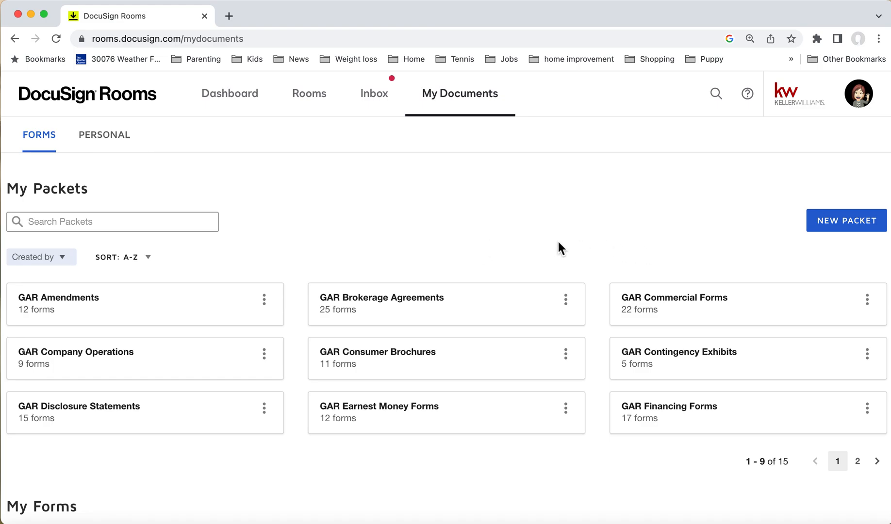
pyautogui.click(851, 221)
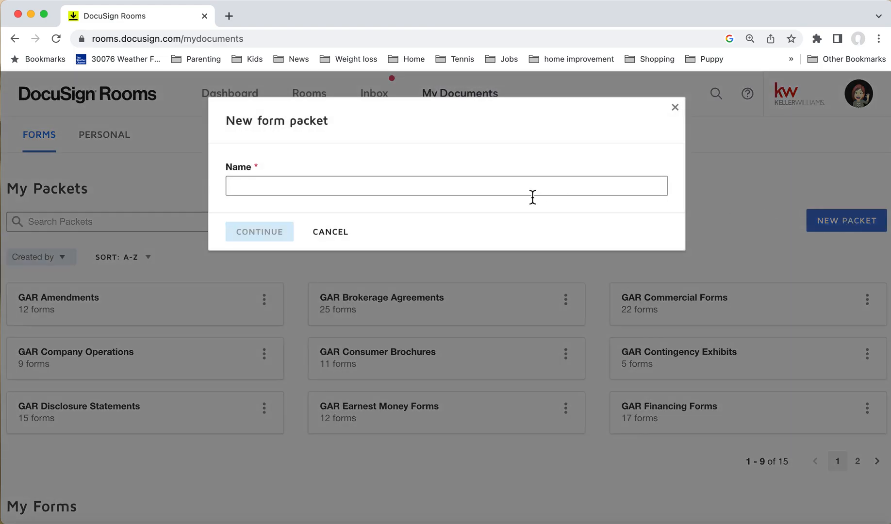
pyautogui.click(445, 190)
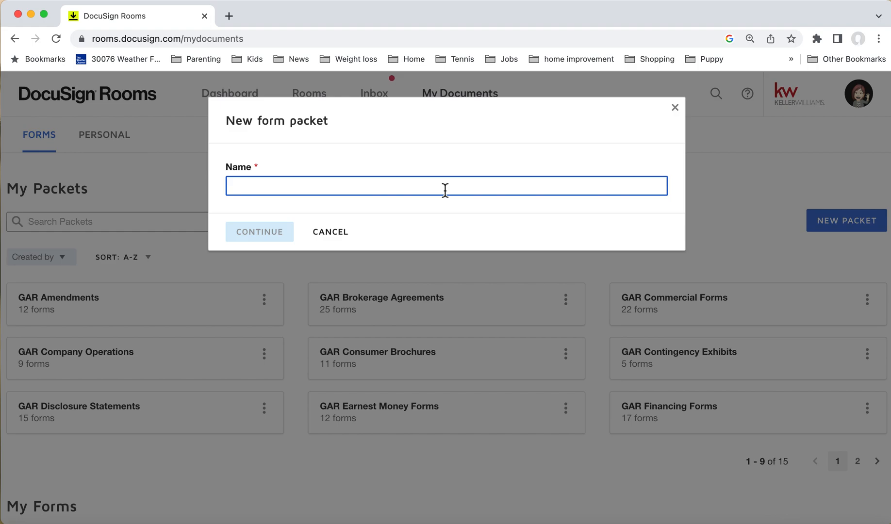
pyautogui.write('1-')
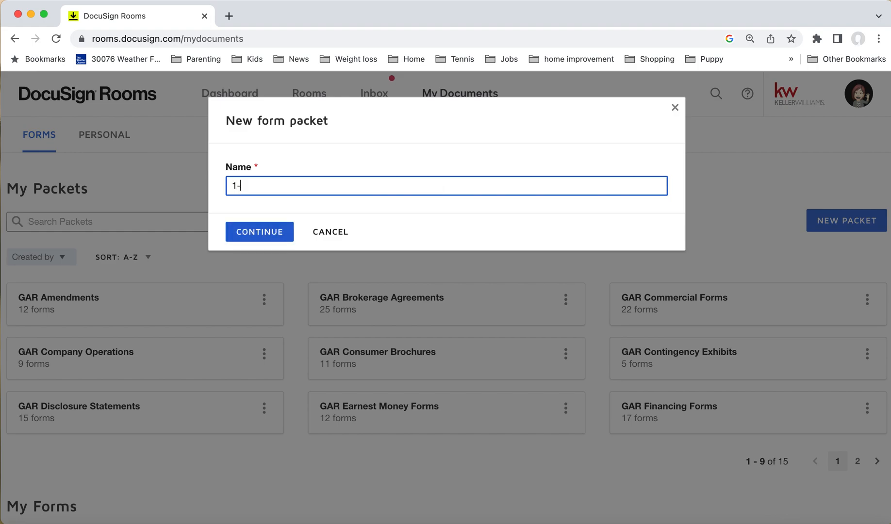
pyautogui.write('Julia- Listing Pack')
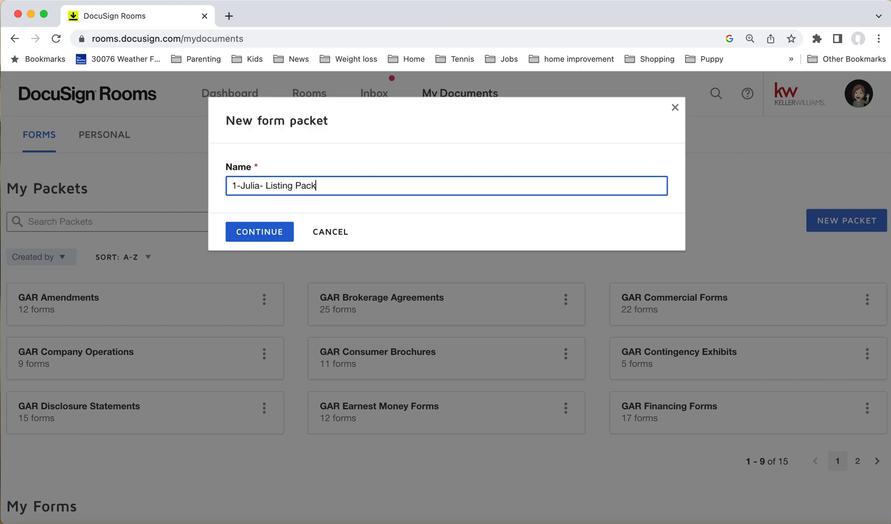
pyautogui.write('et')
pyautogui.click(255, 232)
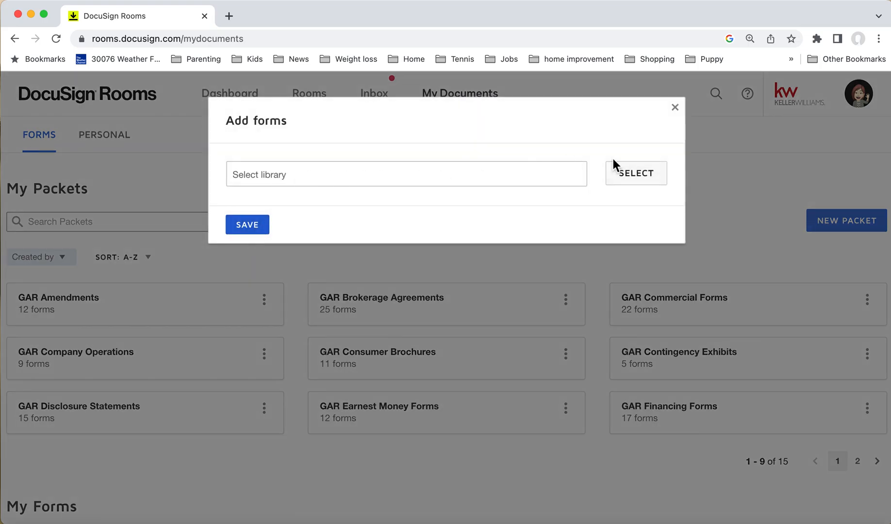
# Choose GAR - Georgia Association of Realtors as the library to add forms from.
pyautogui.click(626, 173)
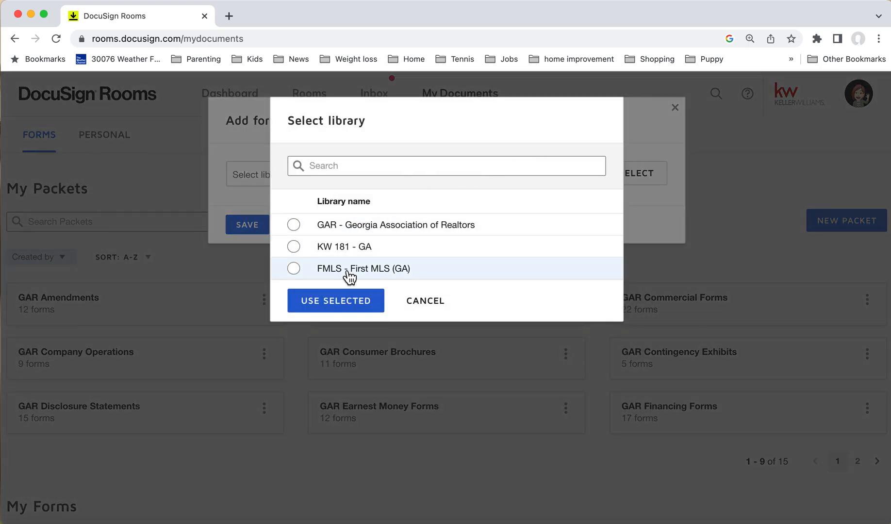
pyautogui.click(294, 227)
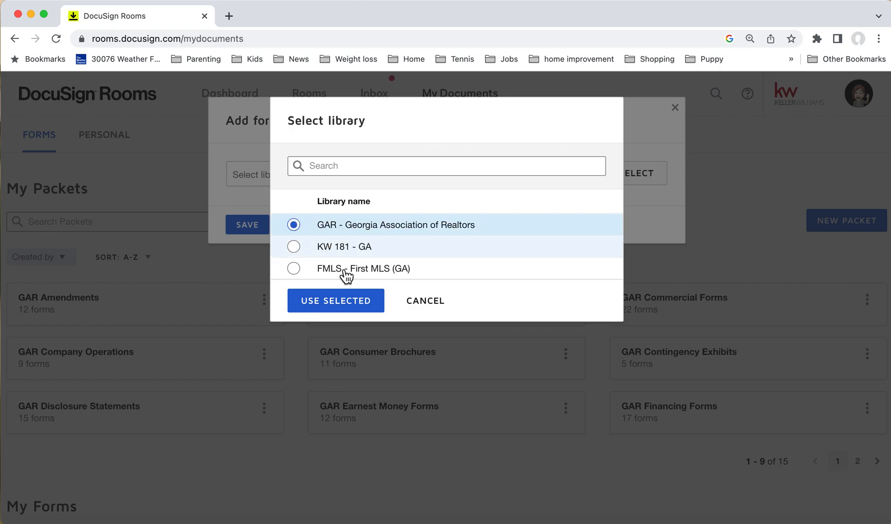
pyautogui.click(348, 311)
# Search the library for "Exclu" and add GAR - Exclusive Seller Listing Agreement - F101 as a required form.
pyautogui.click(325, 258)
pyautogui.write('Exclu')
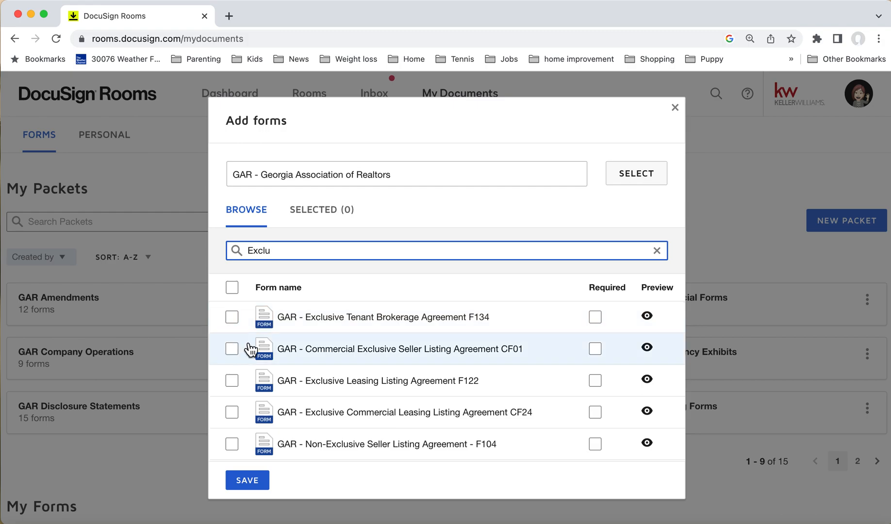
pyautogui.scroll(-3, 388, 353)
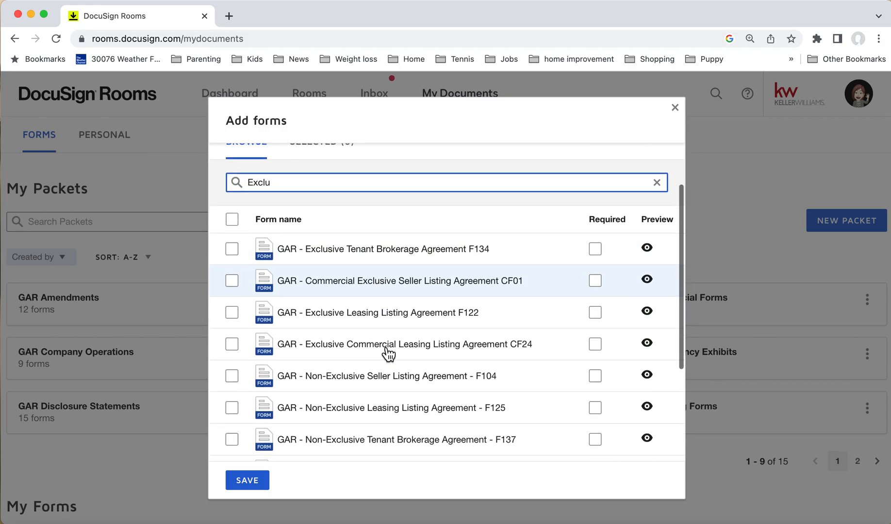
pyautogui.scroll(-1, 388, 355)
pyautogui.scroll(-2, 374, 362)
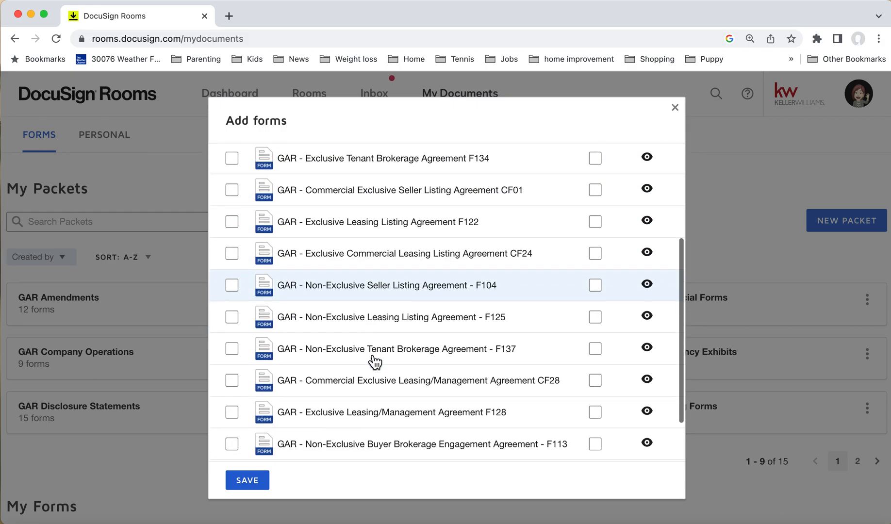
pyautogui.scroll(-2, 374, 362)
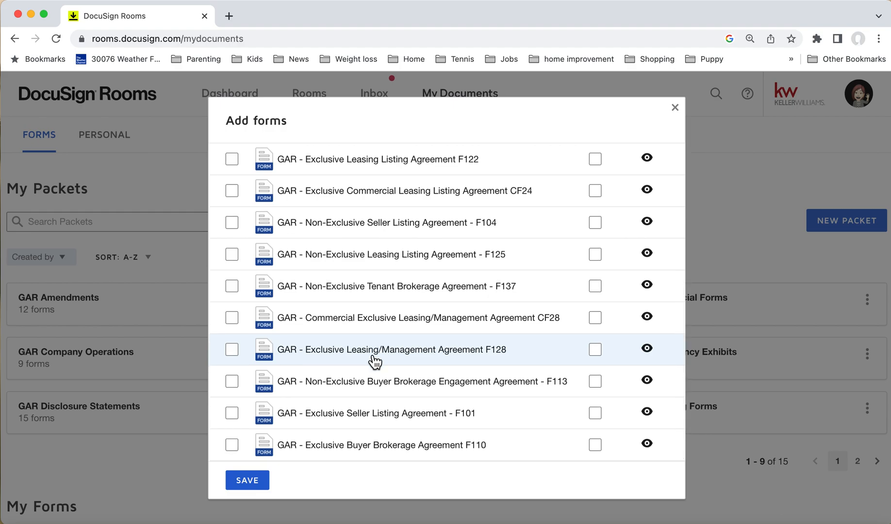
pyautogui.scroll(4, 392, 412)
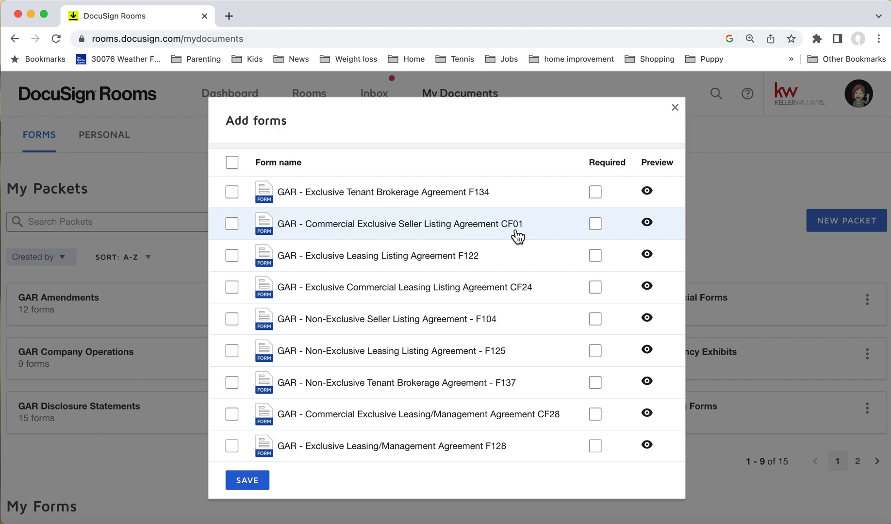
pyautogui.scroll(-1, 330, 237)
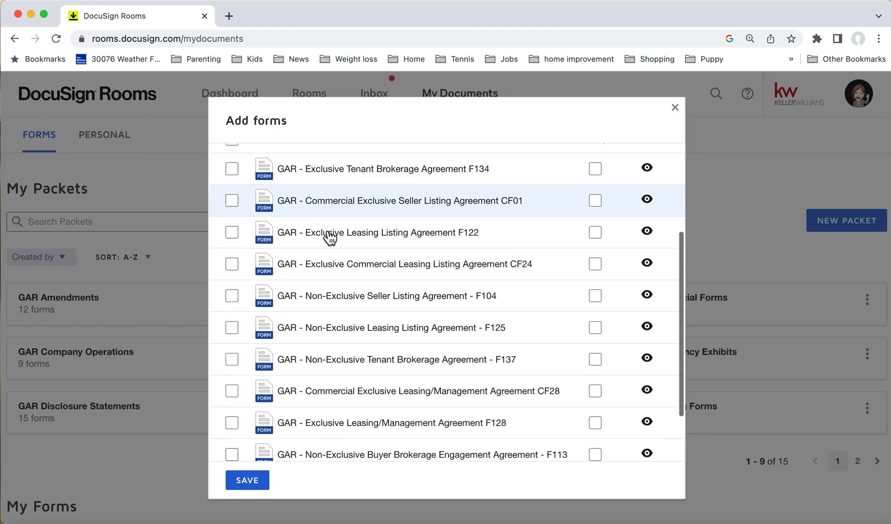
pyautogui.scroll(-3, 330, 238)
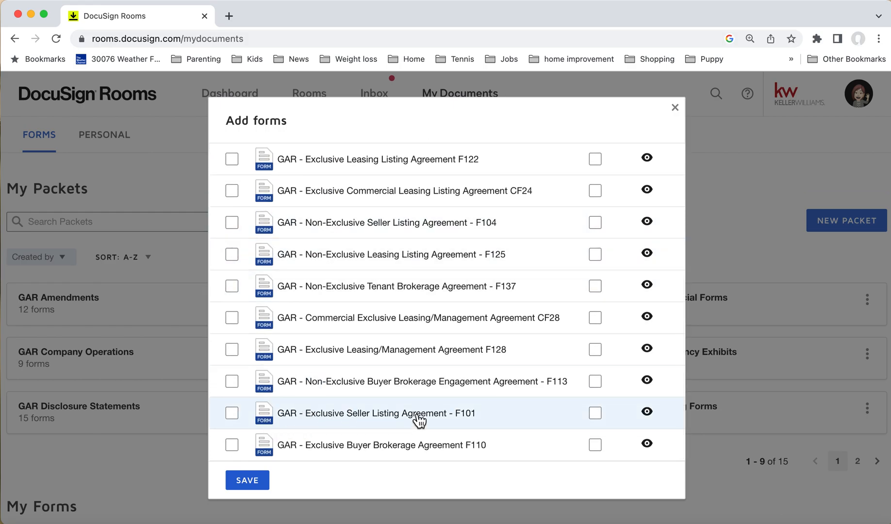
pyautogui.click(599, 417)
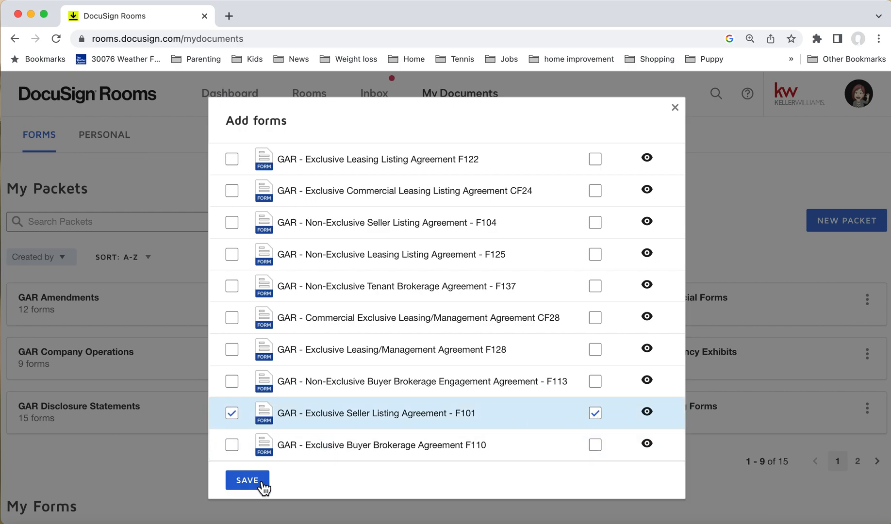
# Search the library for "Seller's" and add GAR - Seller's Property Disclosure Statement Exhibit - F301 as a required form.
pyautogui.scroll(4, 305, 410)
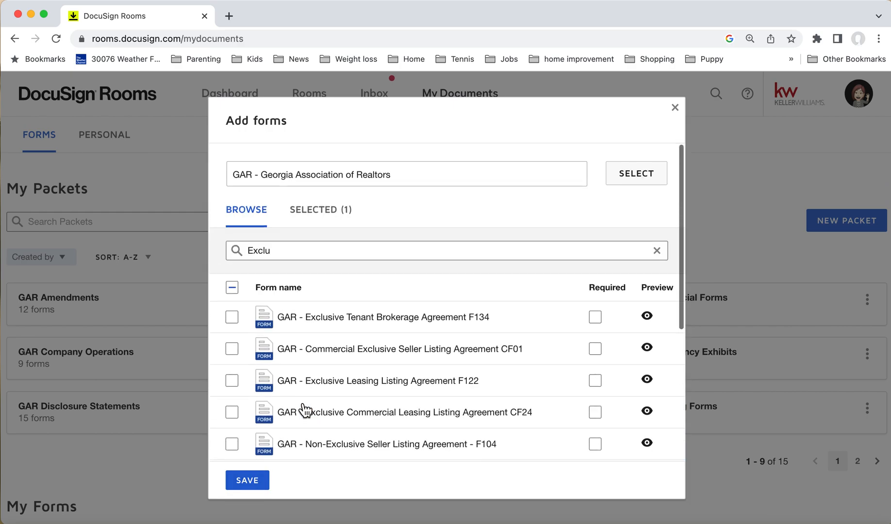
pyautogui.moveTo(288, 250); pyautogui.dragTo(242, 253)
pyautogui.write("Seller's")
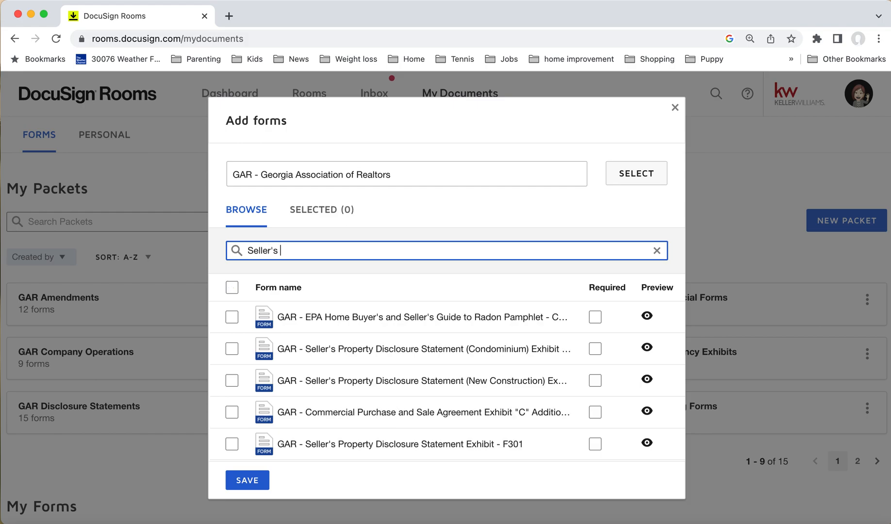
pyautogui.scroll(-1, 288, 397)
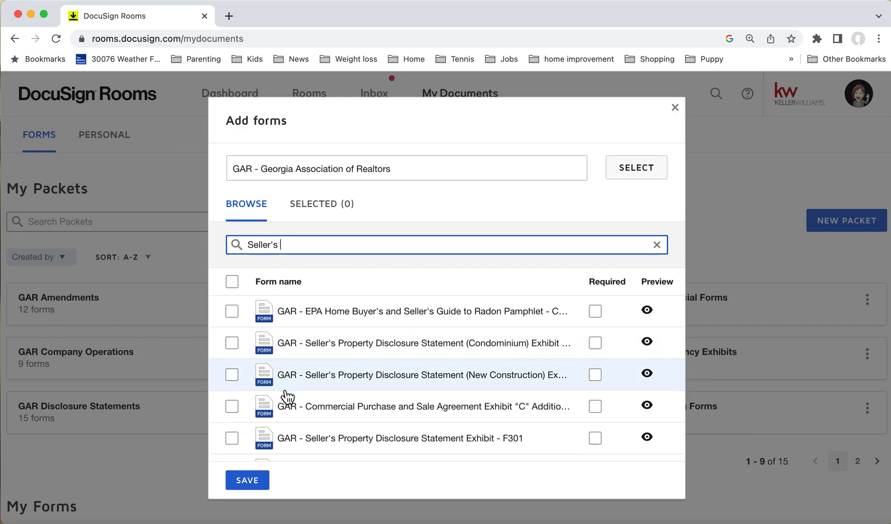
pyautogui.scroll(-3, 288, 397)
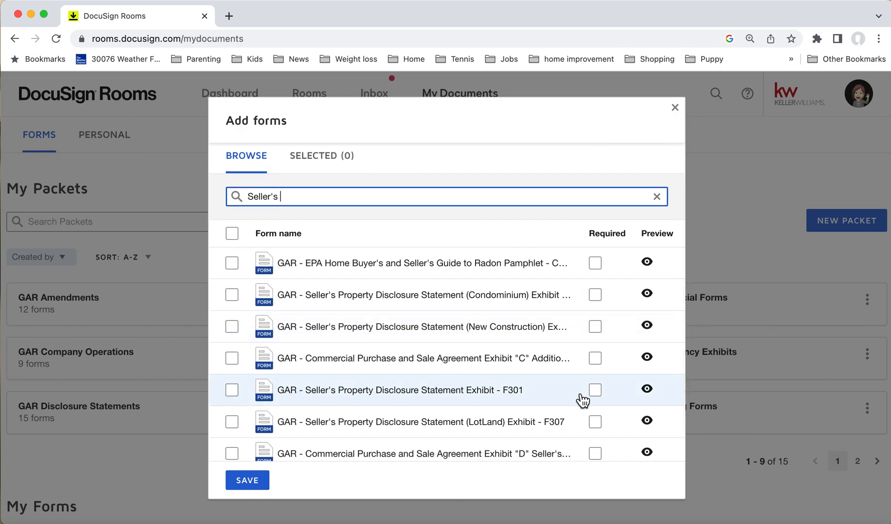
pyautogui.click(595, 390)
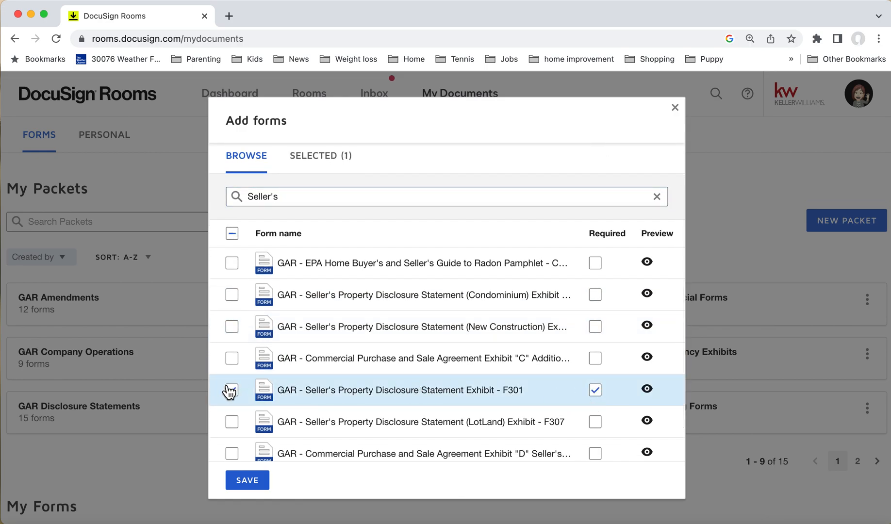
# Search for "Communi", add the first GAR - Community Association Fees, Disclosures and Related Issues form, and save the packet.
pyautogui.moveTo(287, 197); pyautogui.dragTo(235, 206)
pyautogui.write('C')
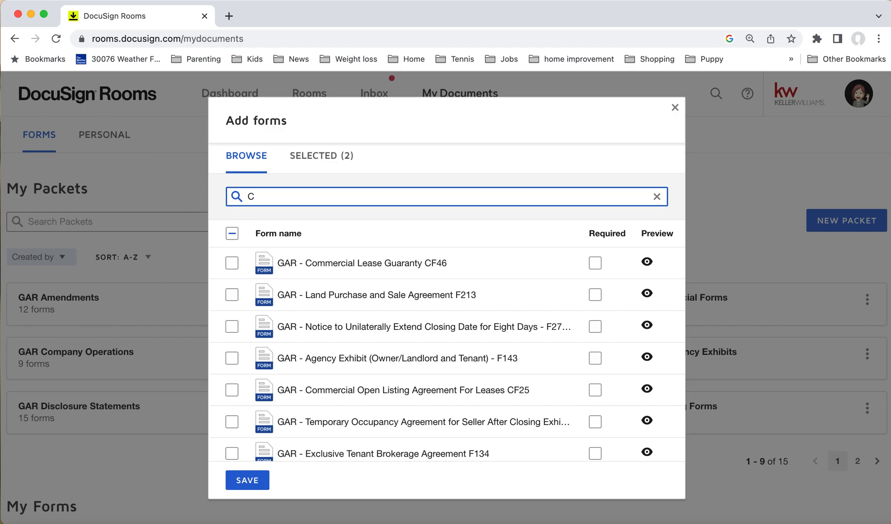
pyautogui.write('ommuni')
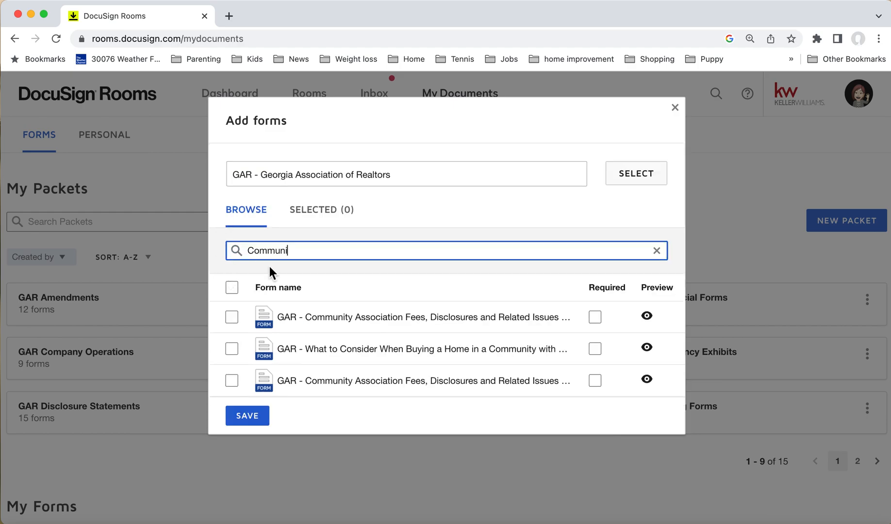
pyautogui.click(231, 318)
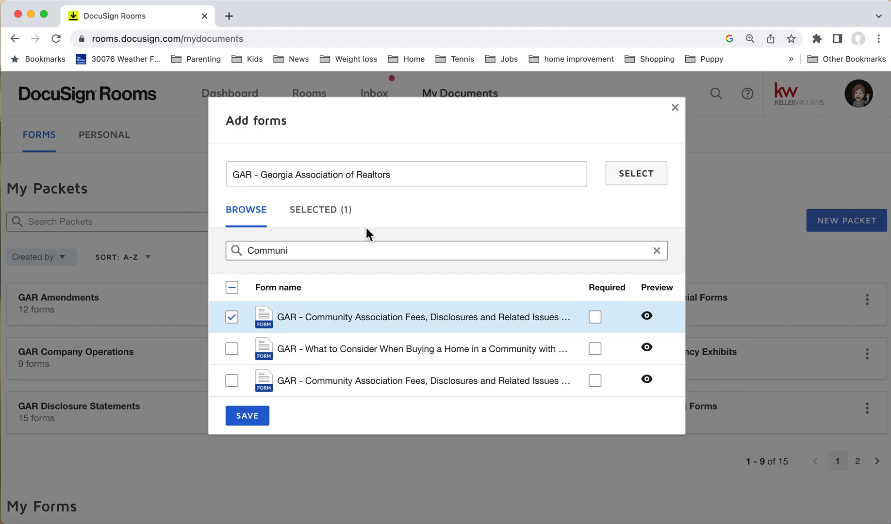
pyautogui.click(249, 415)
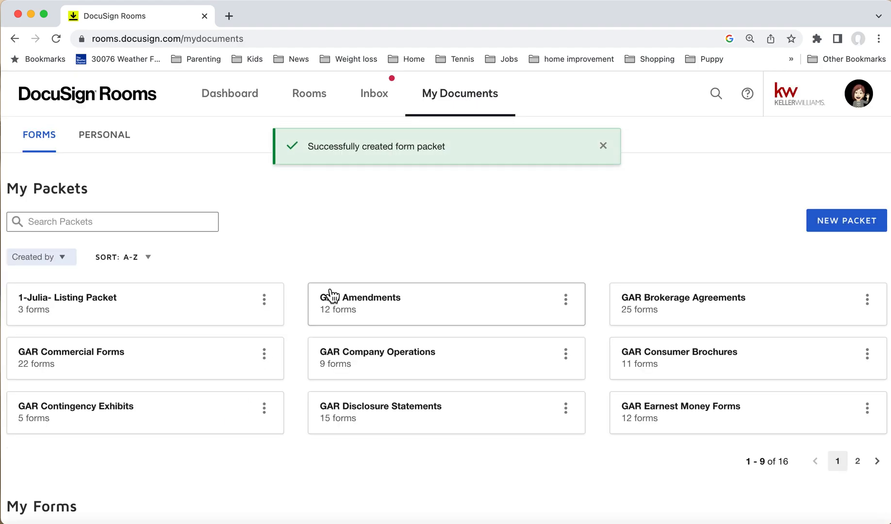
# Open the new listing packet's form management and choose the KW 181 - GA library.
pyautogui.click(192, 298)
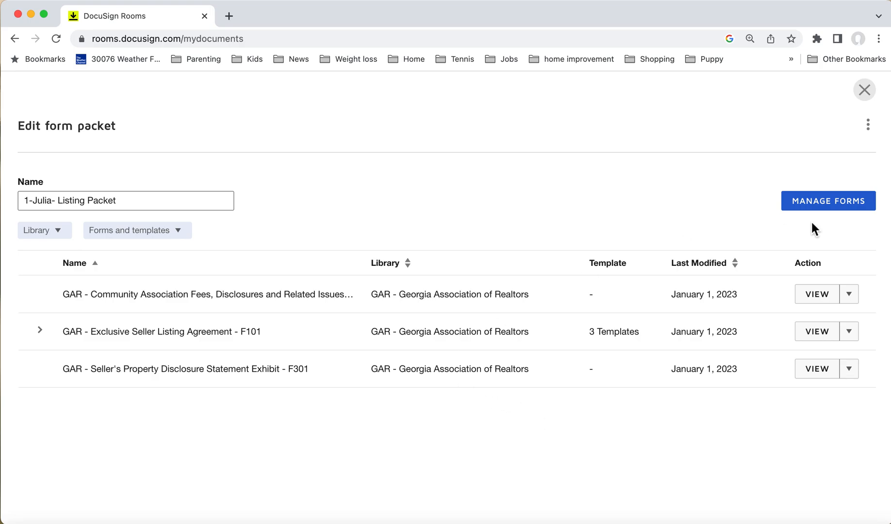
pyautogui.click(822, 214)
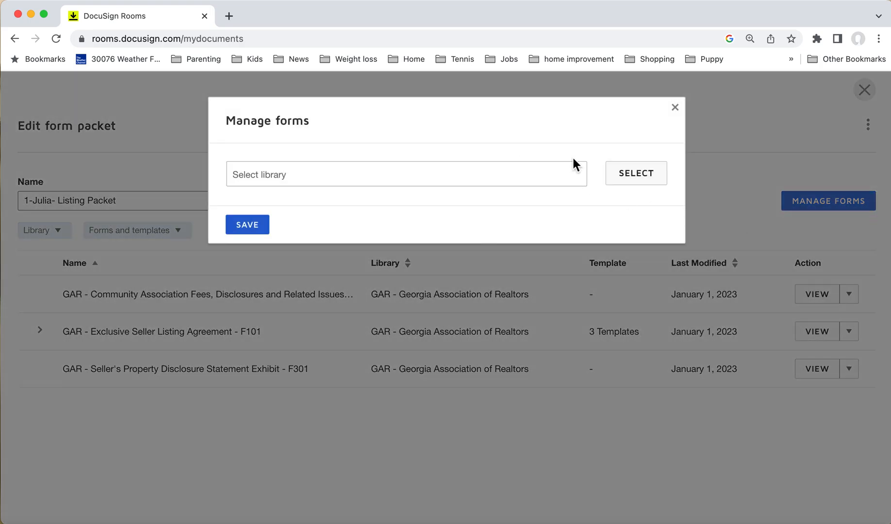
pyautogui.click(634, 174)
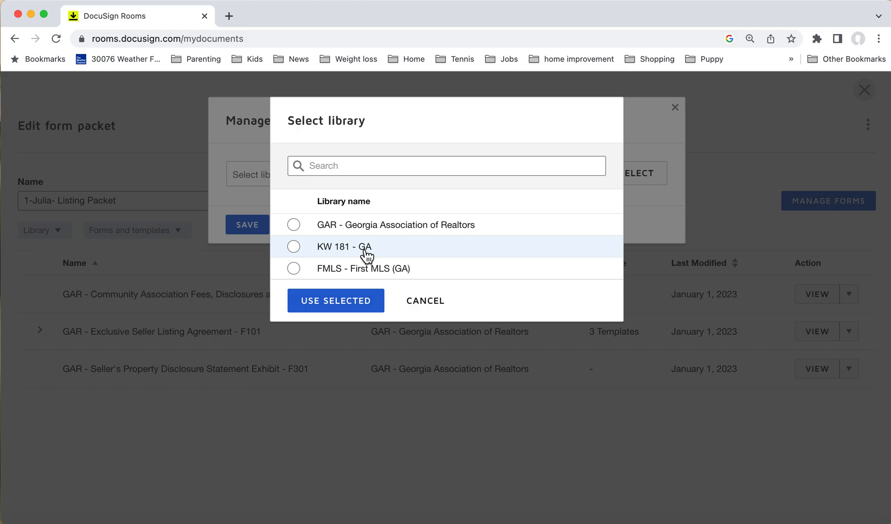
pyautogui.click(298, 252)
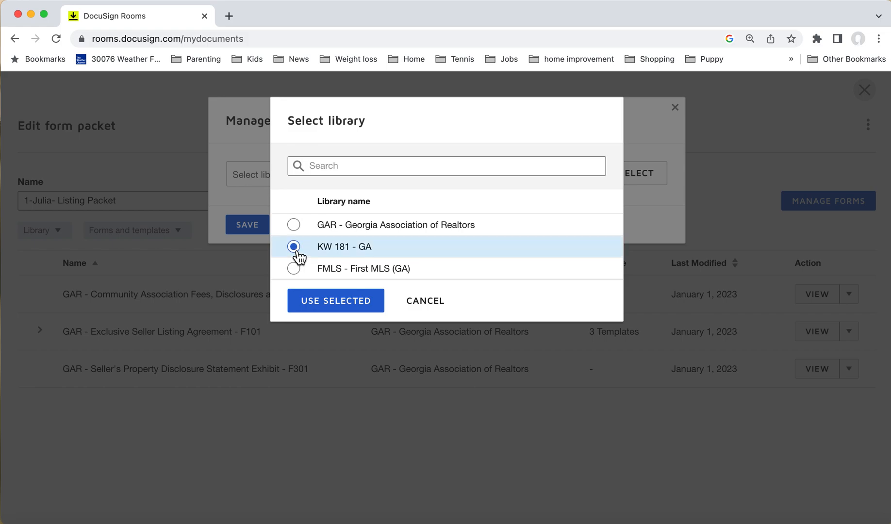
pyautogui.click(343, 305)
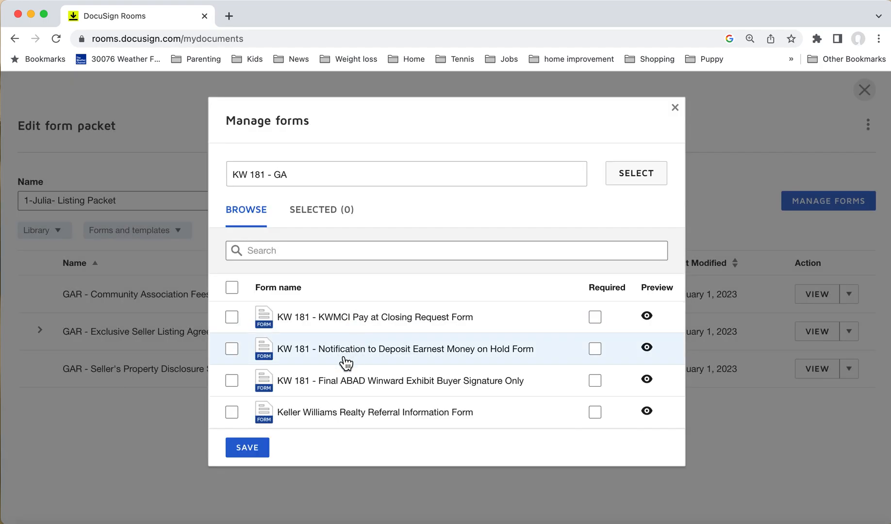
# Add KW 181 - Final ABAD Winward Exhibit Buyer Signature Only as a required form, save, and close the packet editor.
pyautogui.click(232, 381)
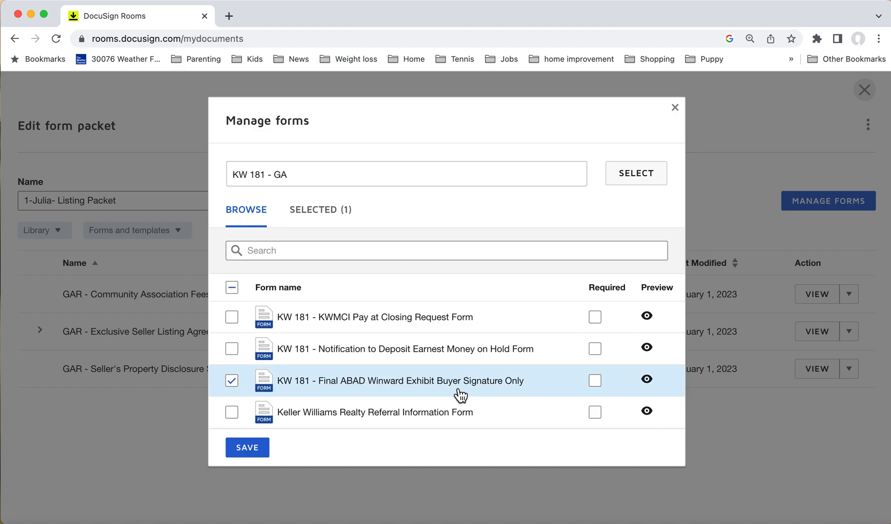
pyautogui.click(594, 383)
pyautogui.click(251, 449)
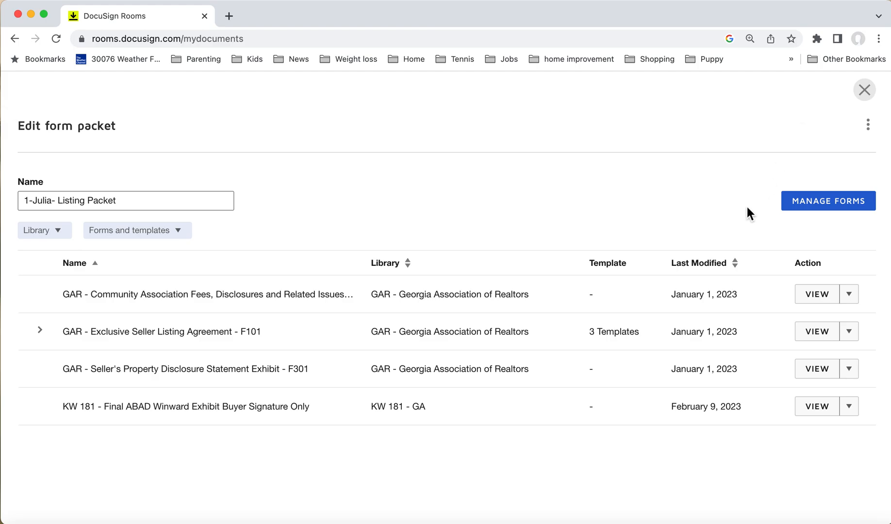
pyautogui.click(867, 92)
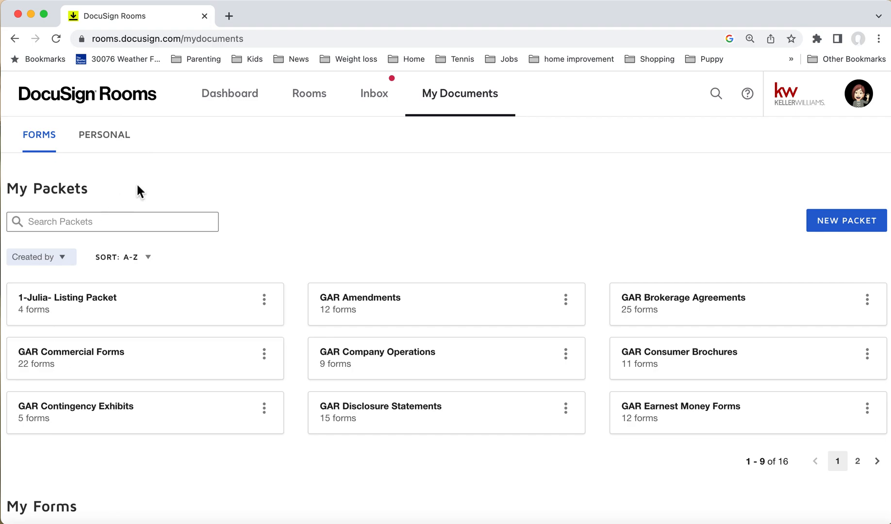
# Start creating a new room and name it "Test Room - Packets".
pyautogui.click(302, 106)
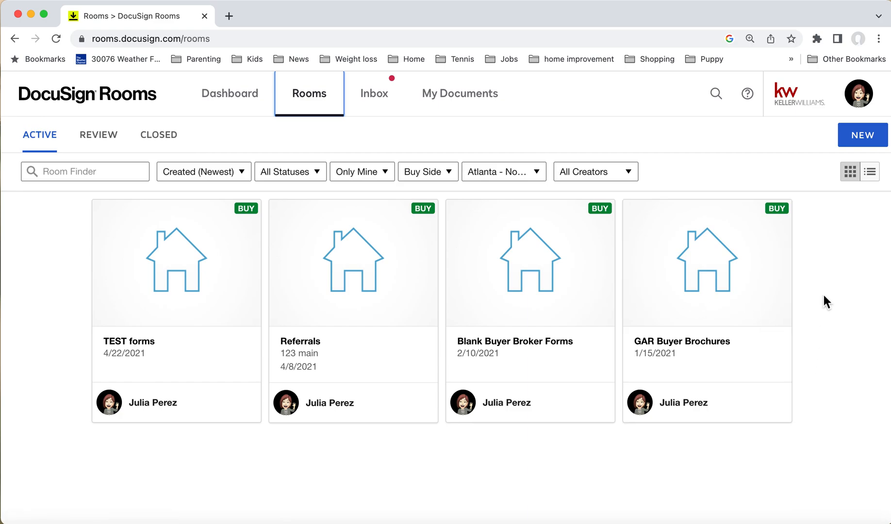
pyautogui.click(860, 138)
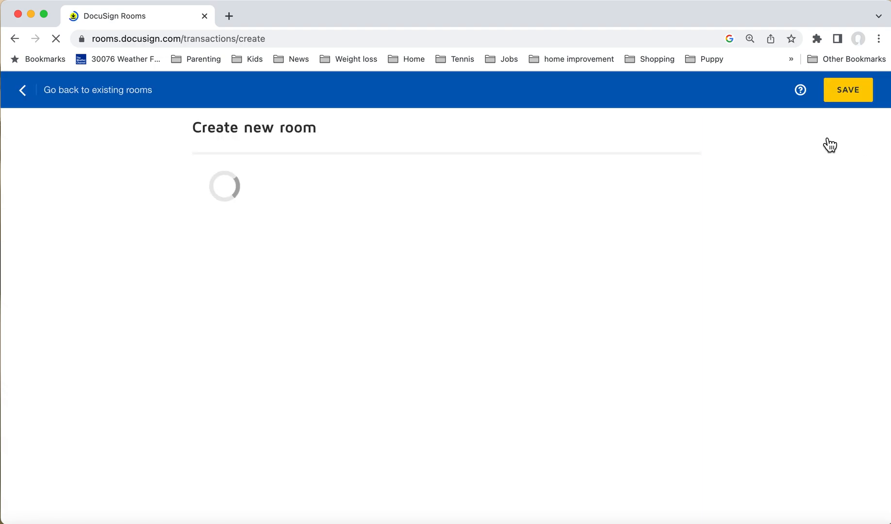
pyautogui.click(478, 213)
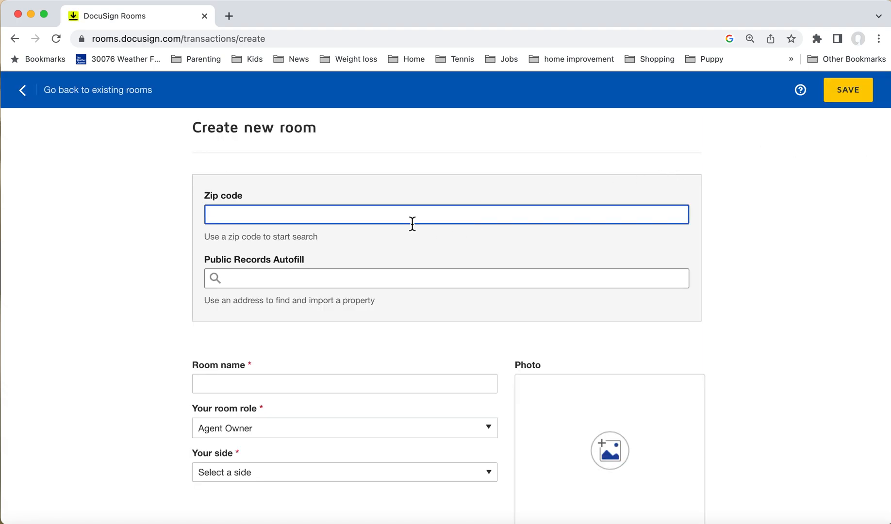
pyautogui.click(308, 385)
pyautogui.scroll(-1, 308, 389)
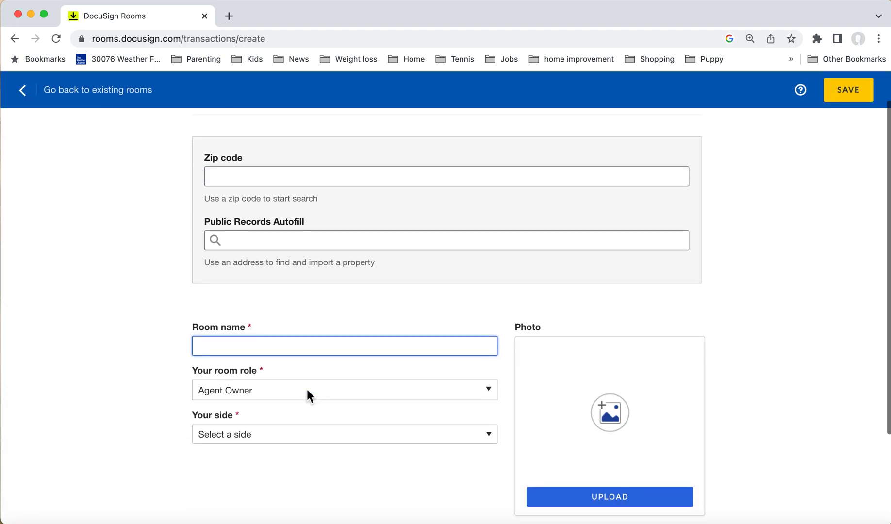
pyautogui.write('Test')
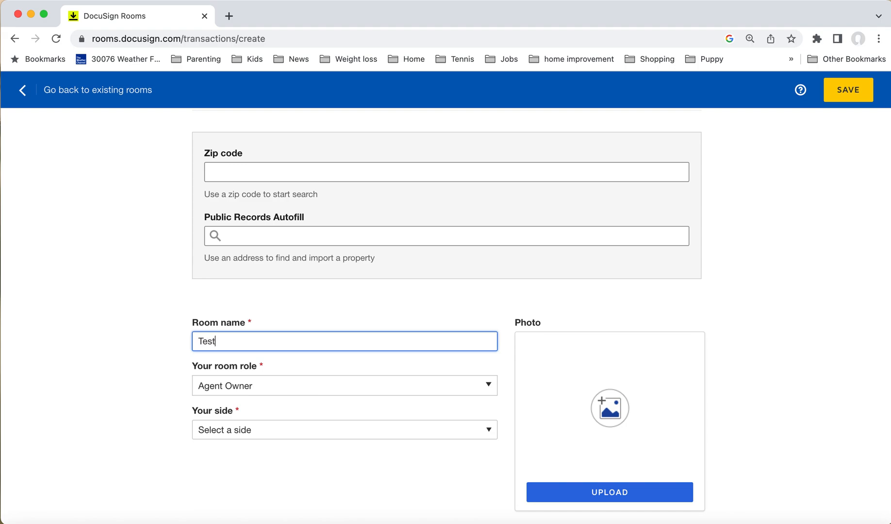
pyautogui.write(' Room - PAck')
pyautogui.press('BackSpace')
pyautogui.press('BackSpace')
pyautogui.write('ackets')
pyautogui.press('Tab')
# Set the room's side to List Side and save the new room.
pyautogui.click(257, 427)
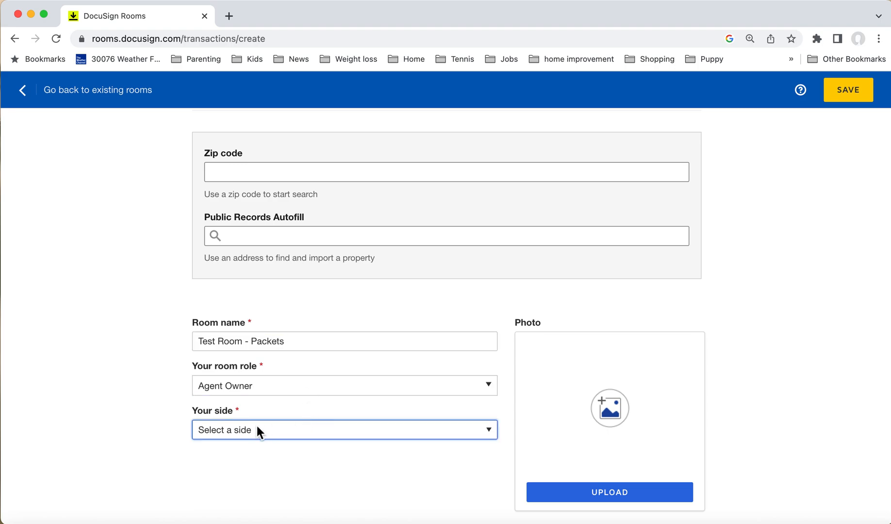
pyautogui.click(247, 446)
pyautogui.scroll(-3, 371, 435)
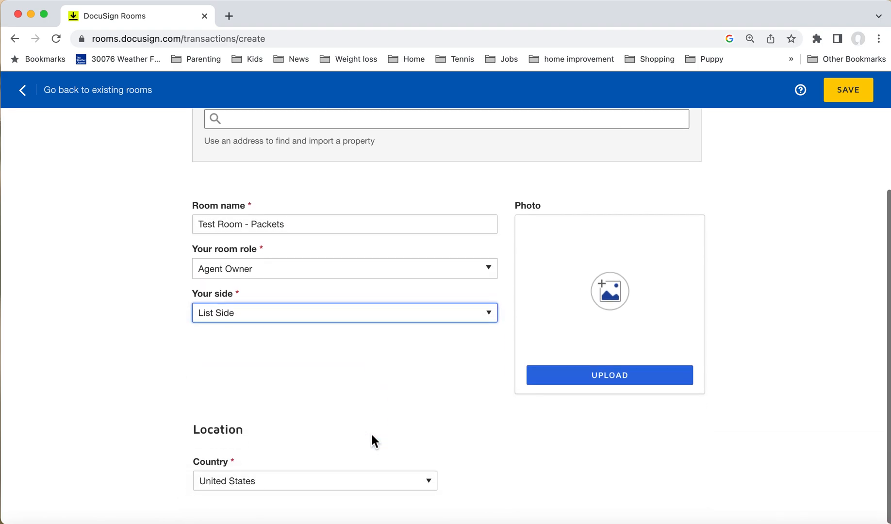
pyautogui.click(847, 90)
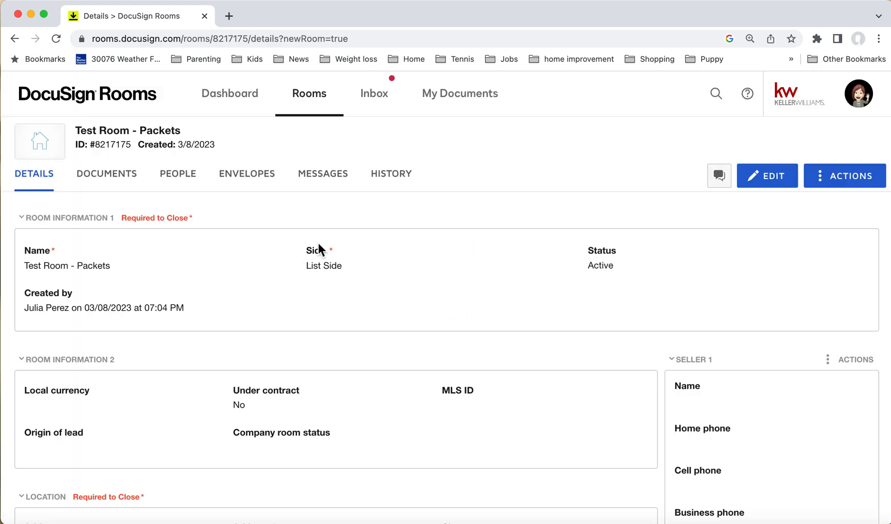
# Start adding DocuSign Forms to the new room's documents and open the custom listing packet.
pyautogui.click(126, 178)
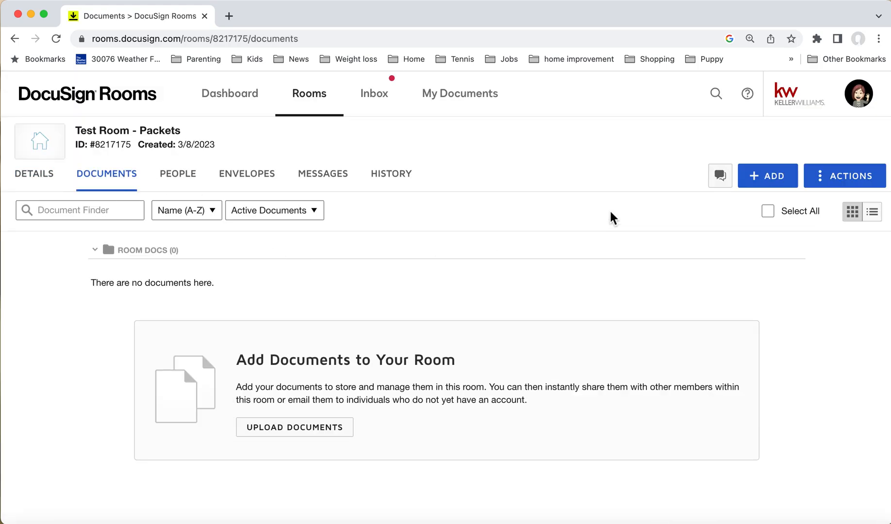
pyautogui.click(779, 183)
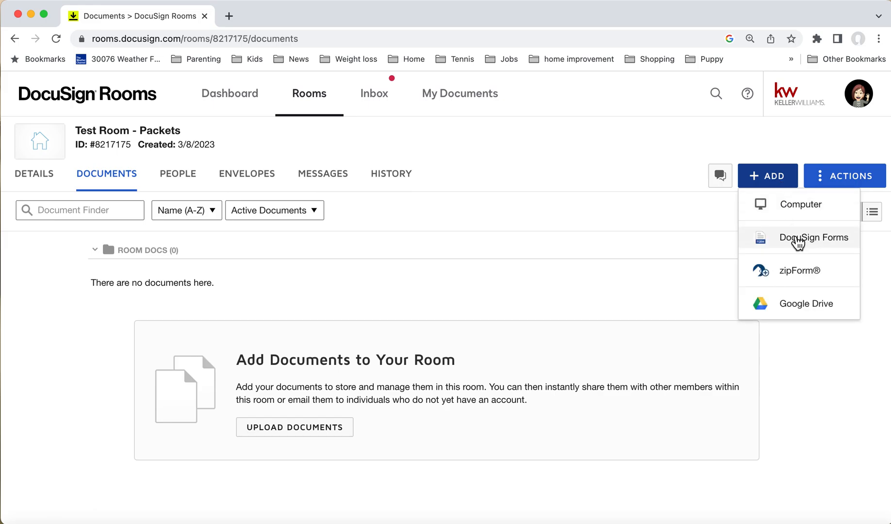
pyautogui.click(796, 239)
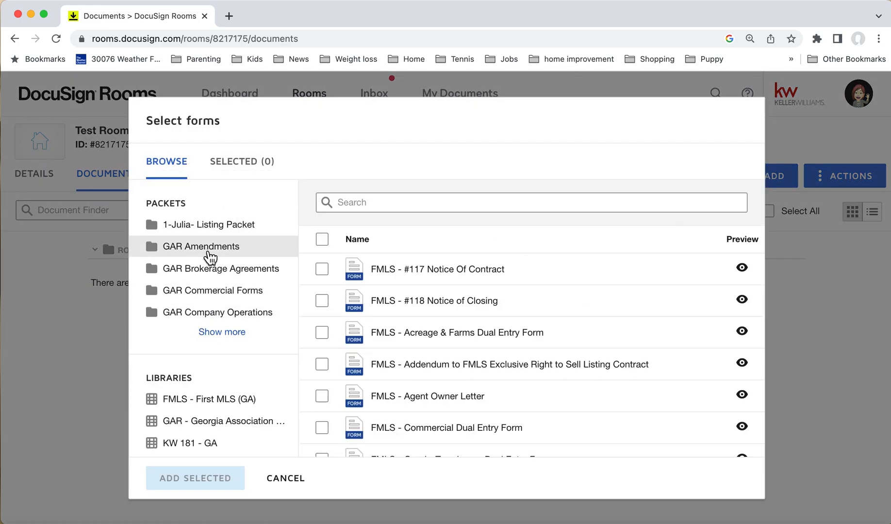
pyautogui.click(217, 334)
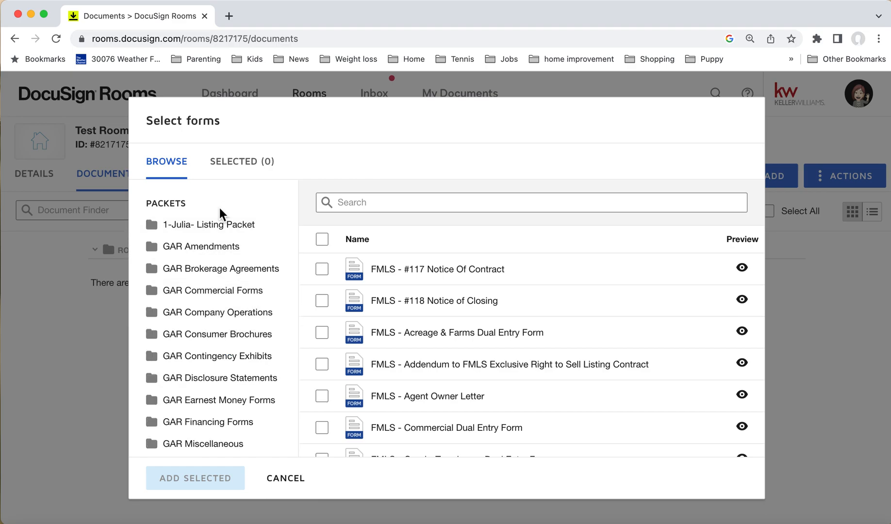
pyautogui.scroll(-5, 219, 209)
pyautogui.scroll(5, 219, 208)
pyautogui.click(221, 224)
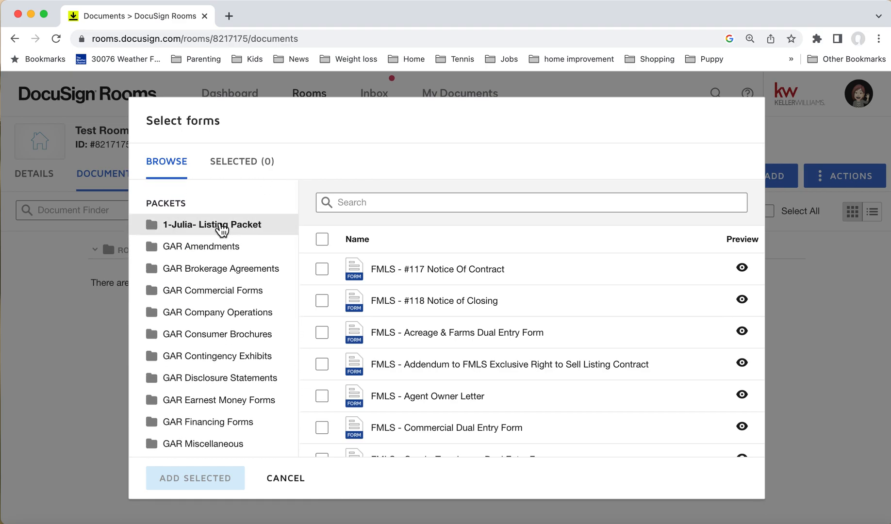
# Select all forms in the packet, apply the GAR - Exclusive Seller Listing Agreement - 2023 template to F101, and add them to the room.
pyautogui.click(321, 239)
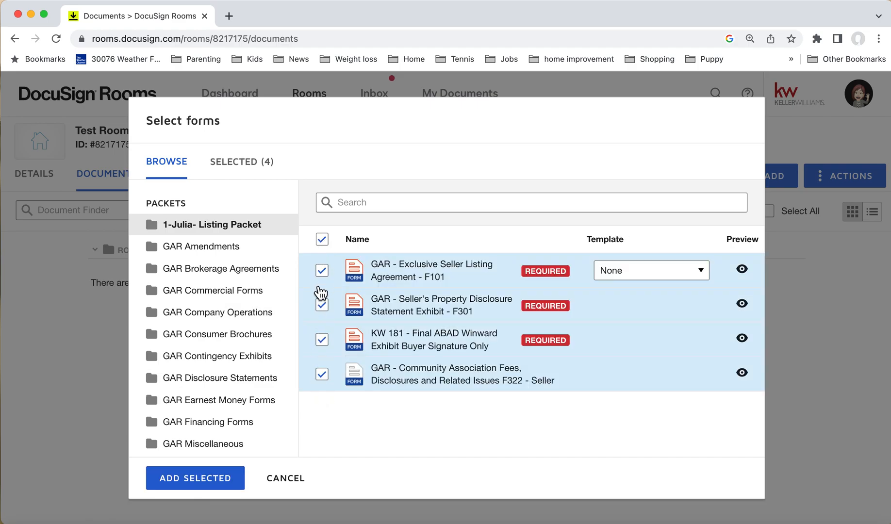
pyautogui.click(652, 271)
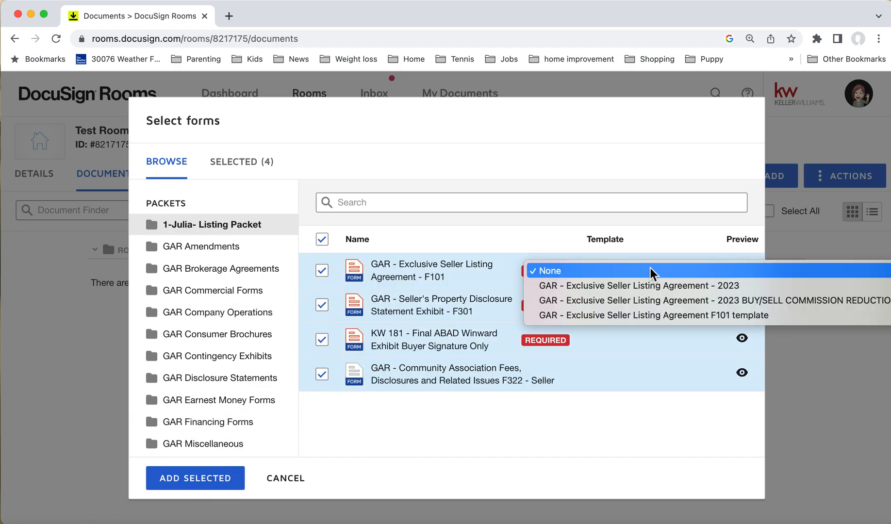
pyautogui.click(656, 287)
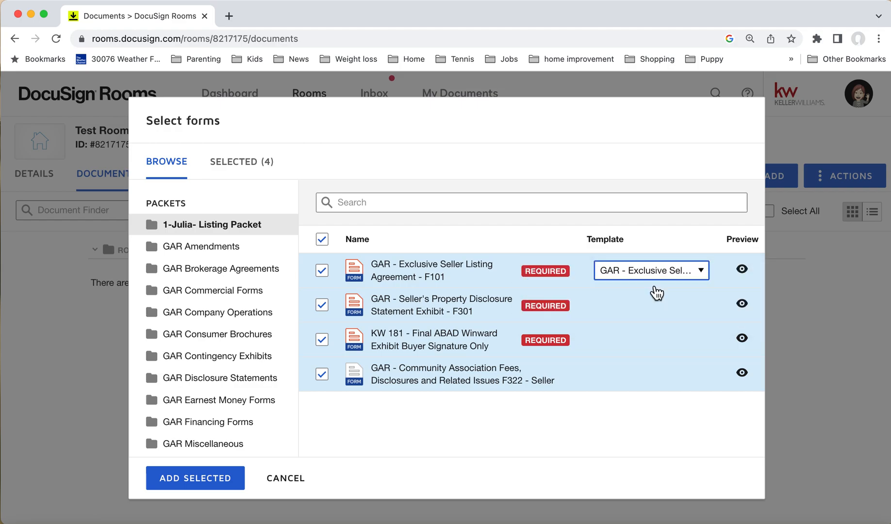
pyautogui.click(206, 490)
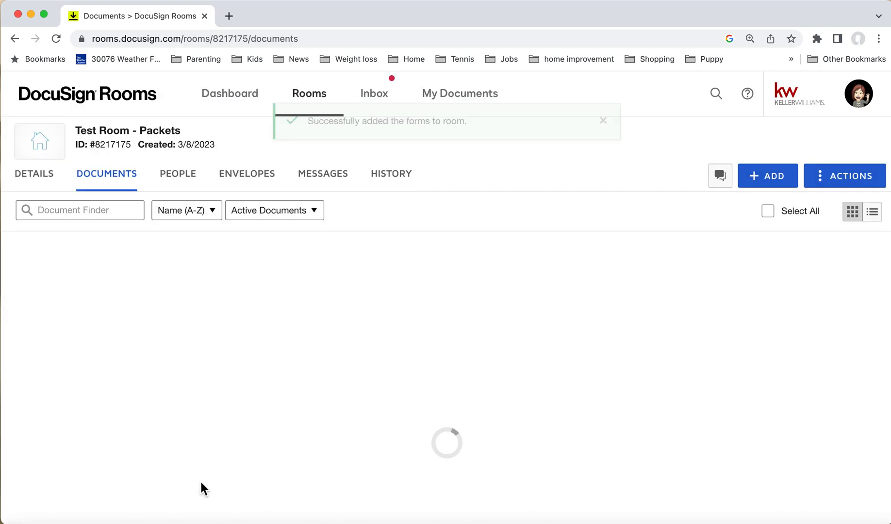